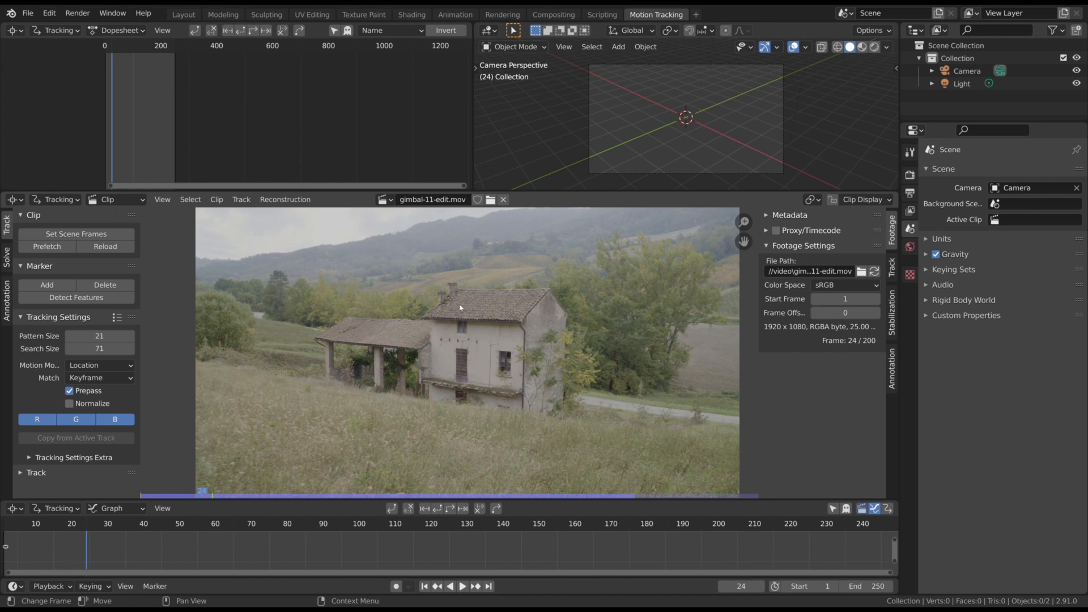
- Match the scene's frame range to the clip and detect trackable features on the footage at frame 40
drag(83, 536, 143, 536)
click(74, 234)
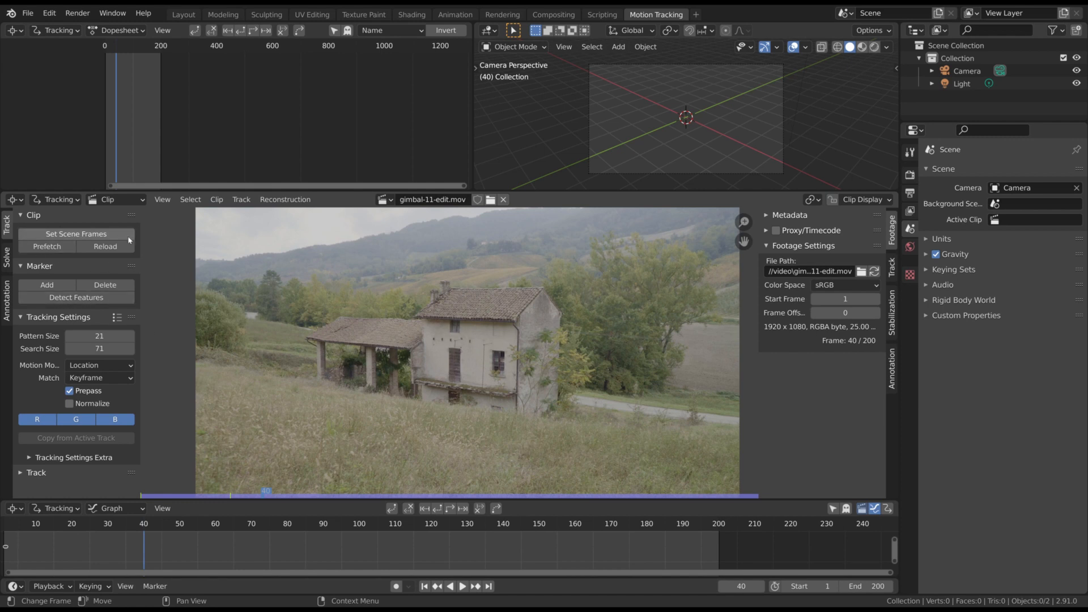
click(80, 299)
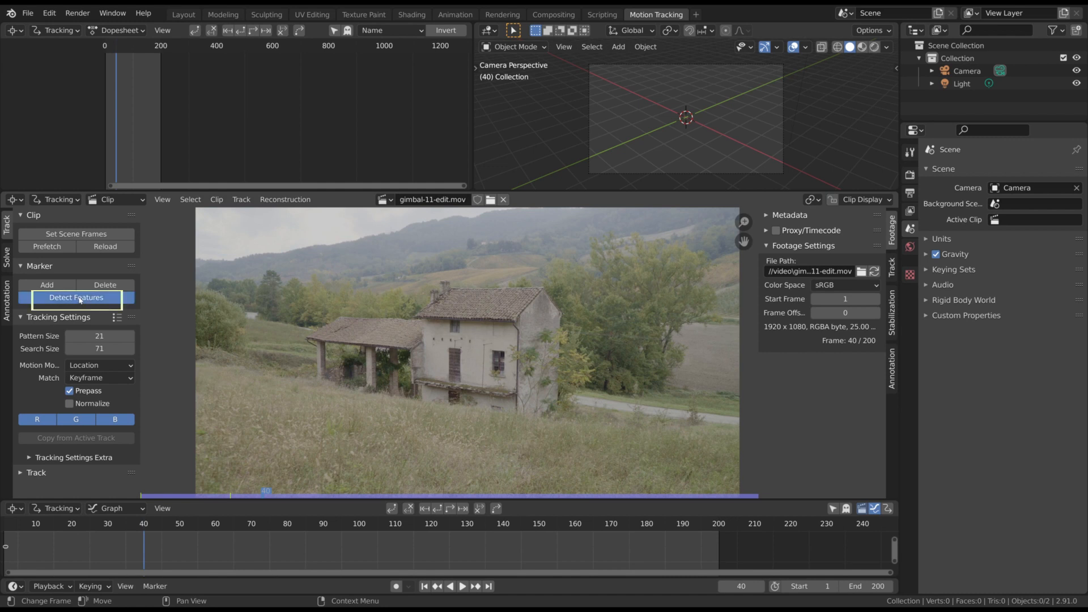
scroll(492, 358, up, 4)
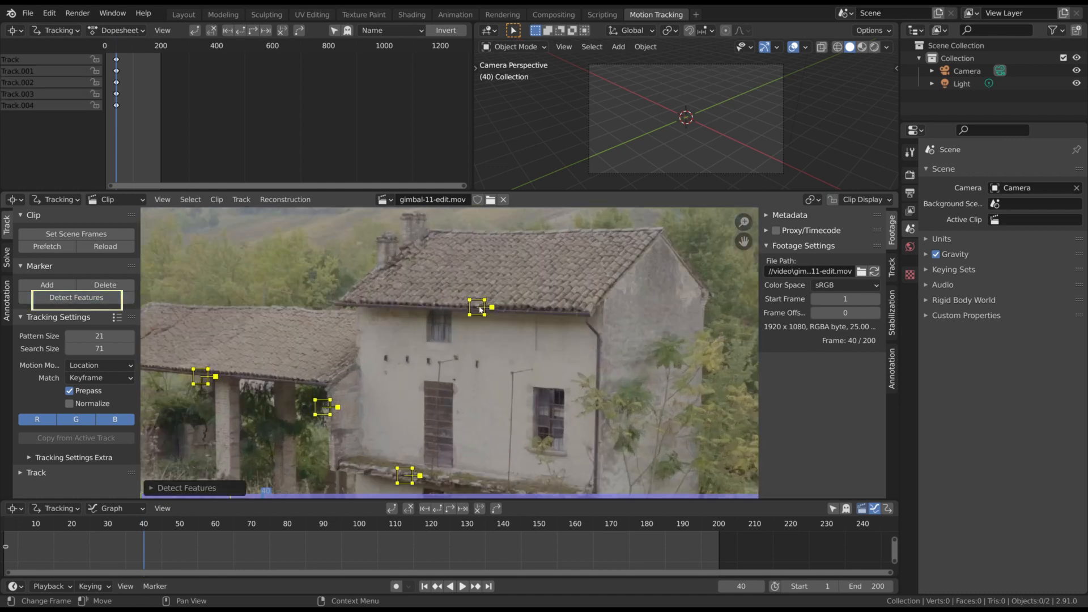
middle_drag(507, 404, 533, 347)
scroll(533, 347, down, 2)
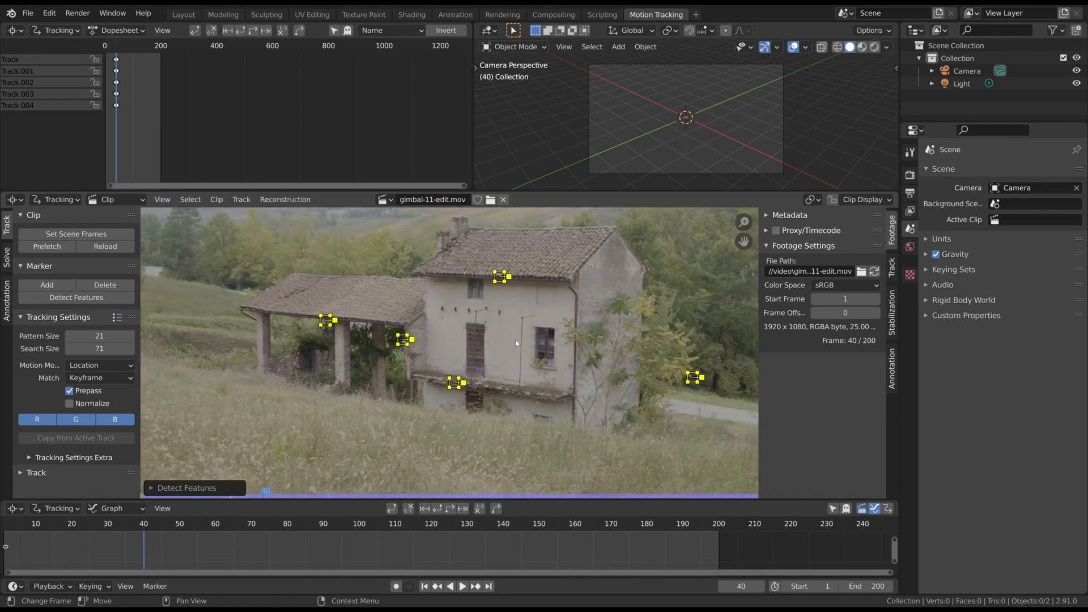
scroll(504, 337, down, 1)
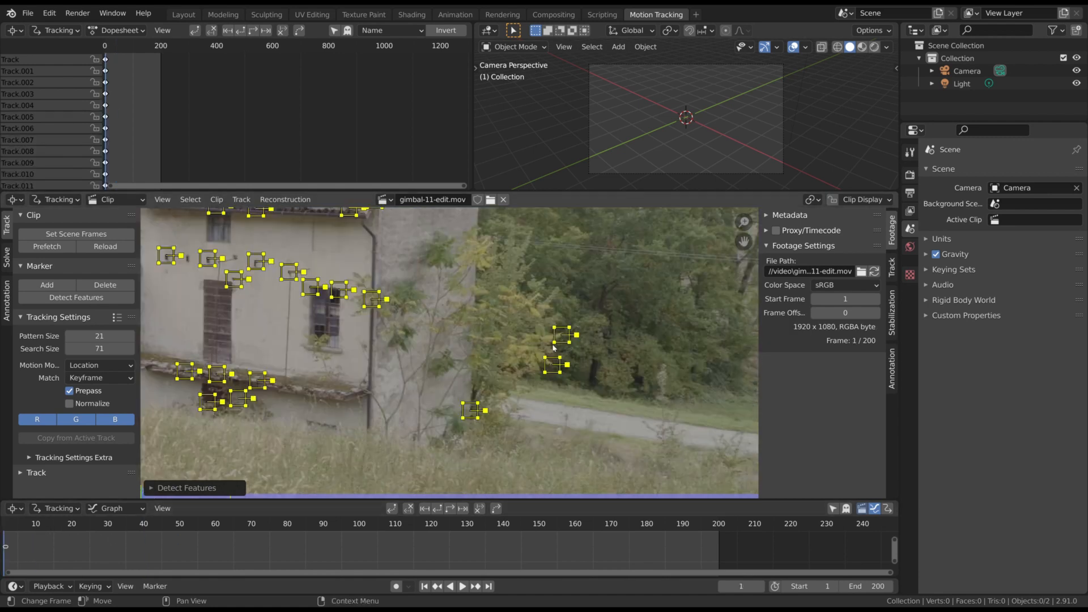
- Delete the unwanted marker detected on the trees beside the house at frame 1
scroll(461, 313, down, 2)
middle_drag(461, 313, 430, 326)
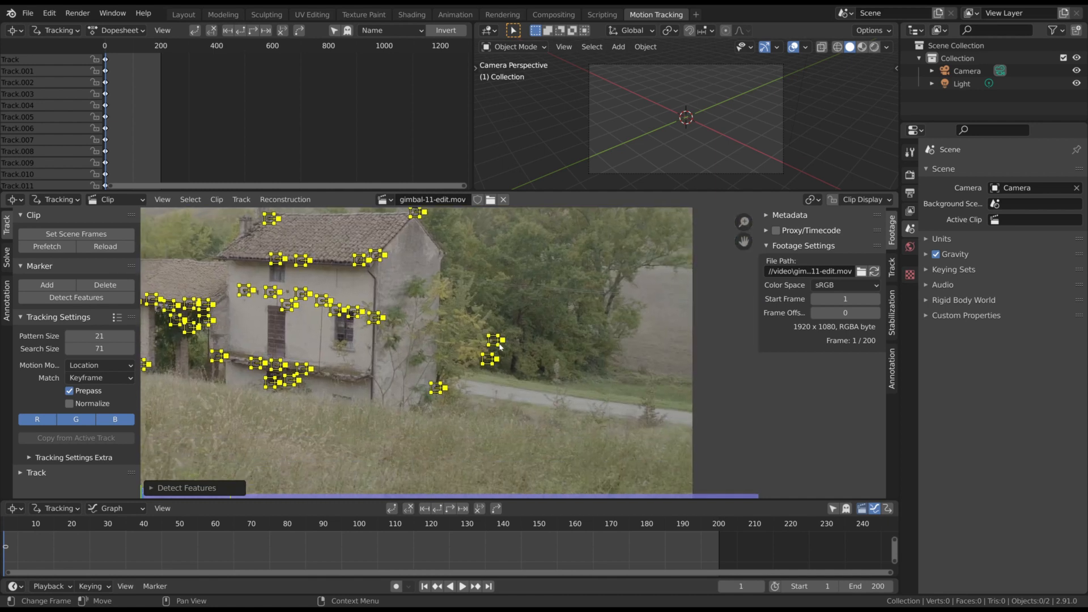
scroll(519, 340, up, 2)
click(478, 340)
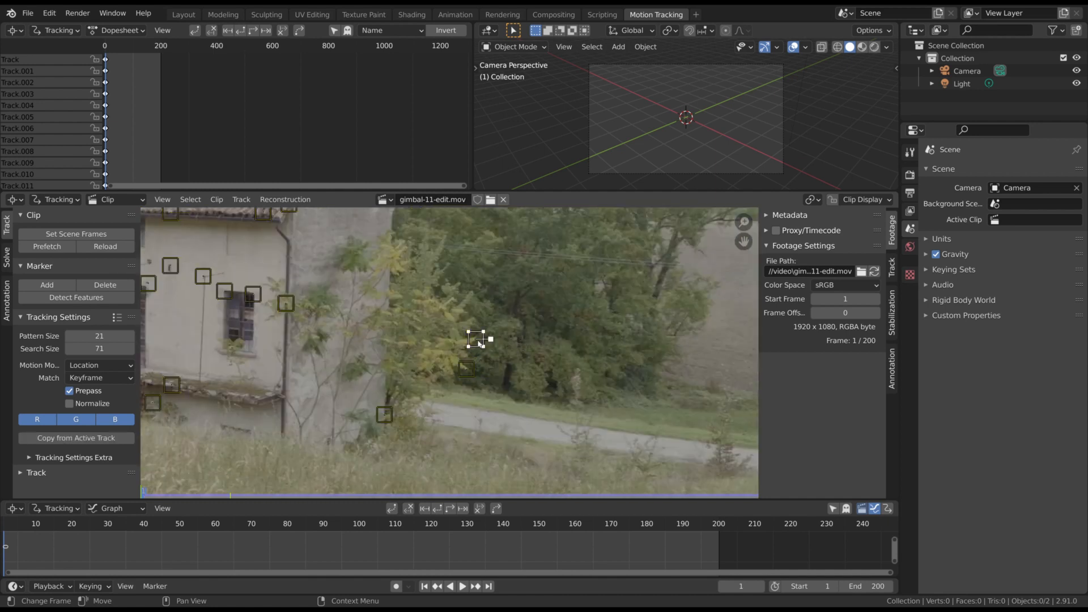
key(x)
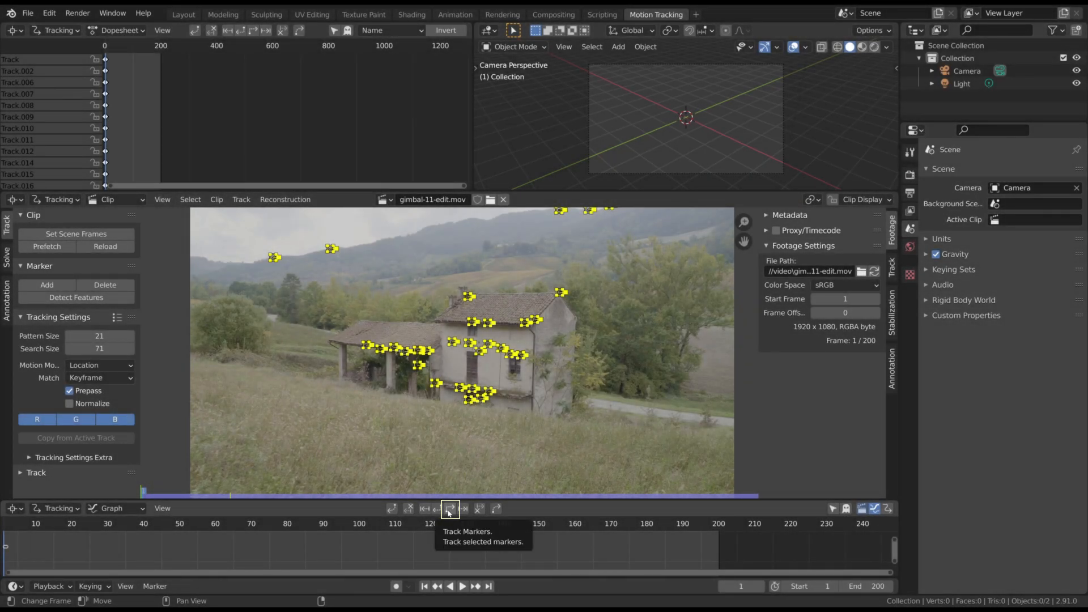
- Track all the selected markers forward through the clip and go back to frame 20
click(449, 510)
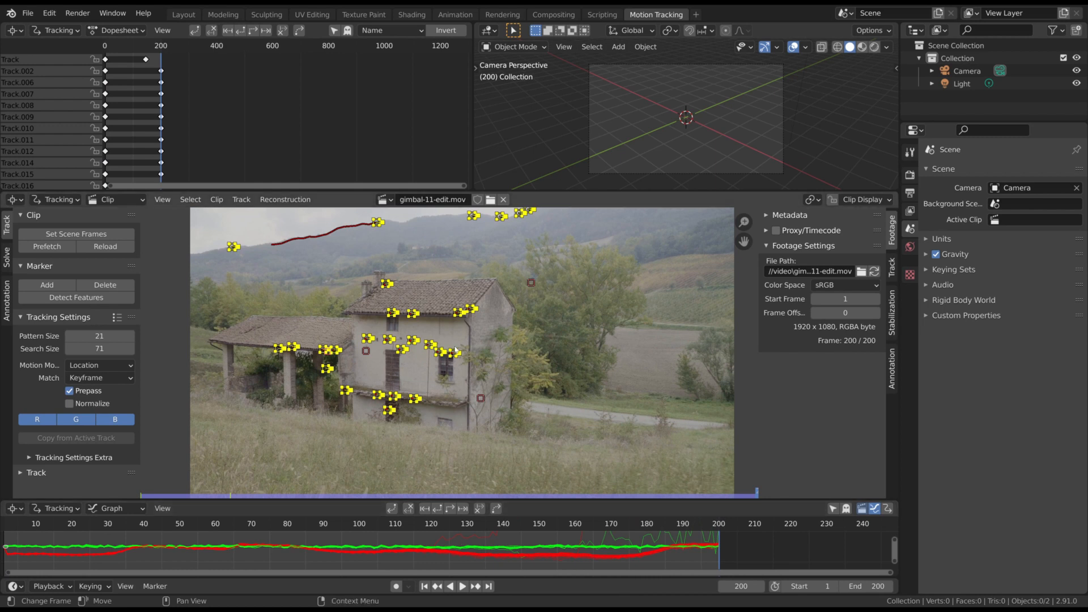
drag(178, 524, 72, 528)
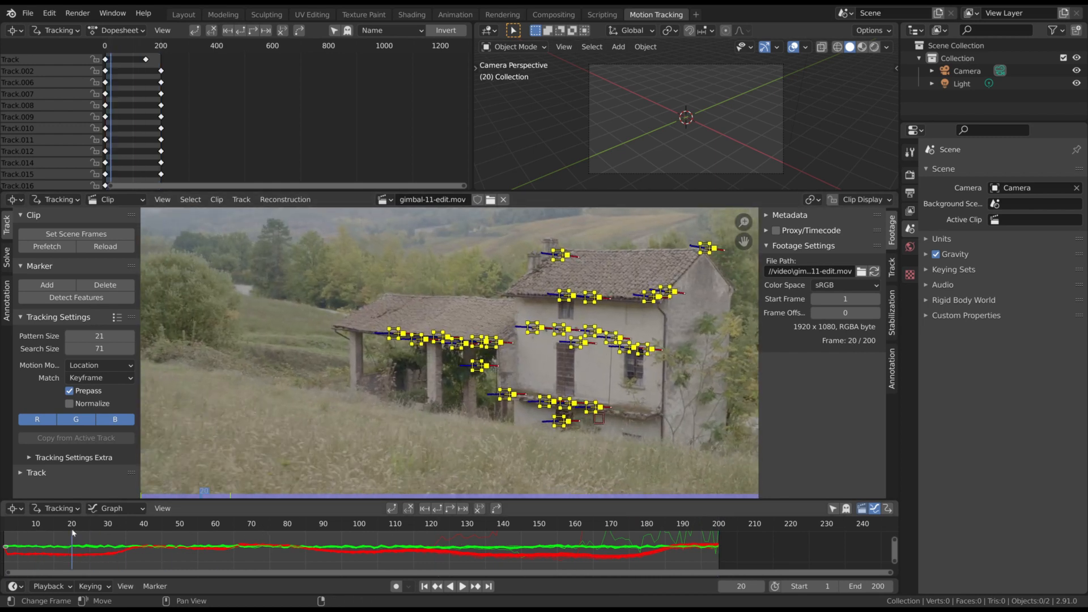
- Delete the stray track on the lower house wall below the balcony and go to frame 74
click(599, 419)
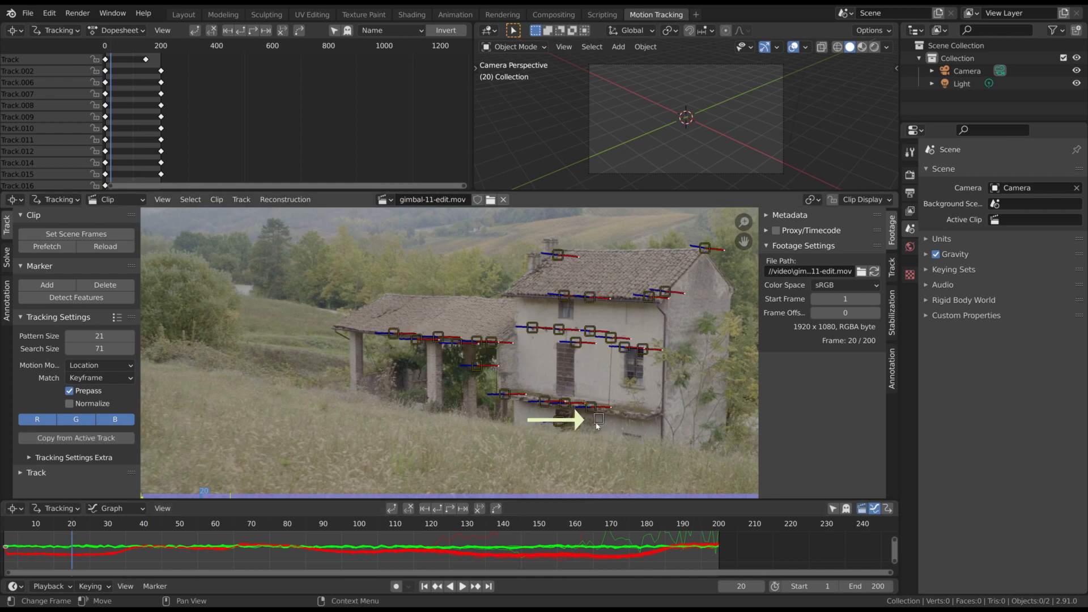
key(x)
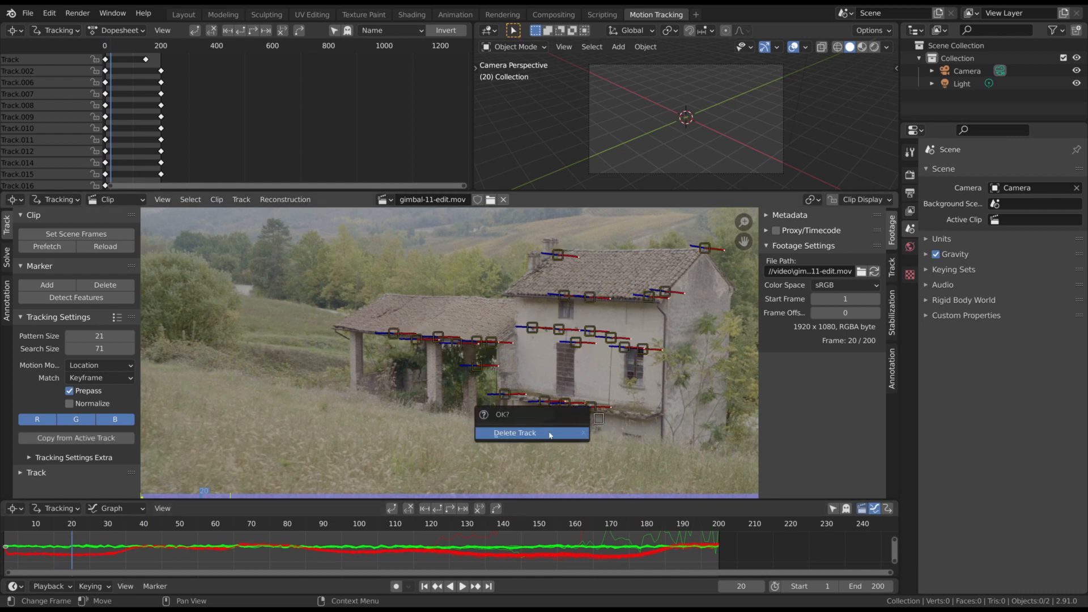
click(551, 435)
drag(205, 554, 266, 550)
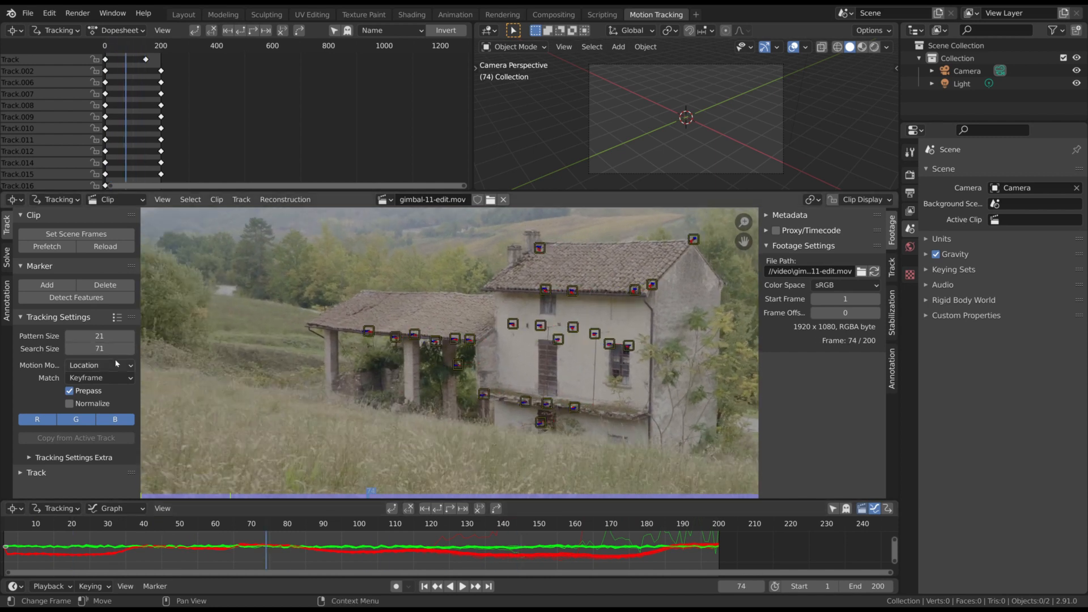
- Filter the tracks with a track threshold of 2.18 and delete the problematic tracks it selects
click(10, 255)
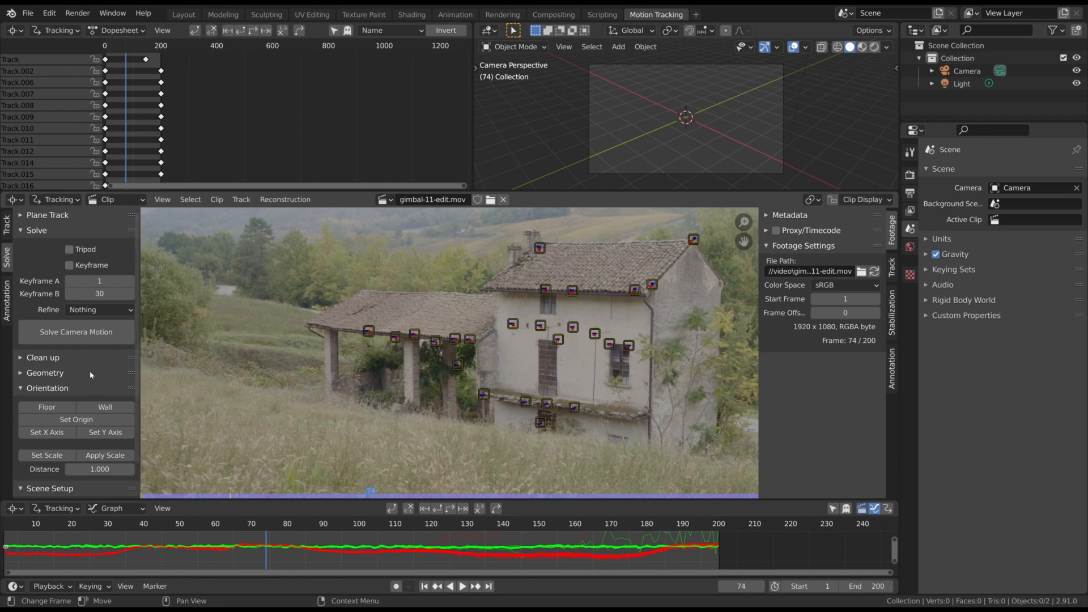
click(20, 358)
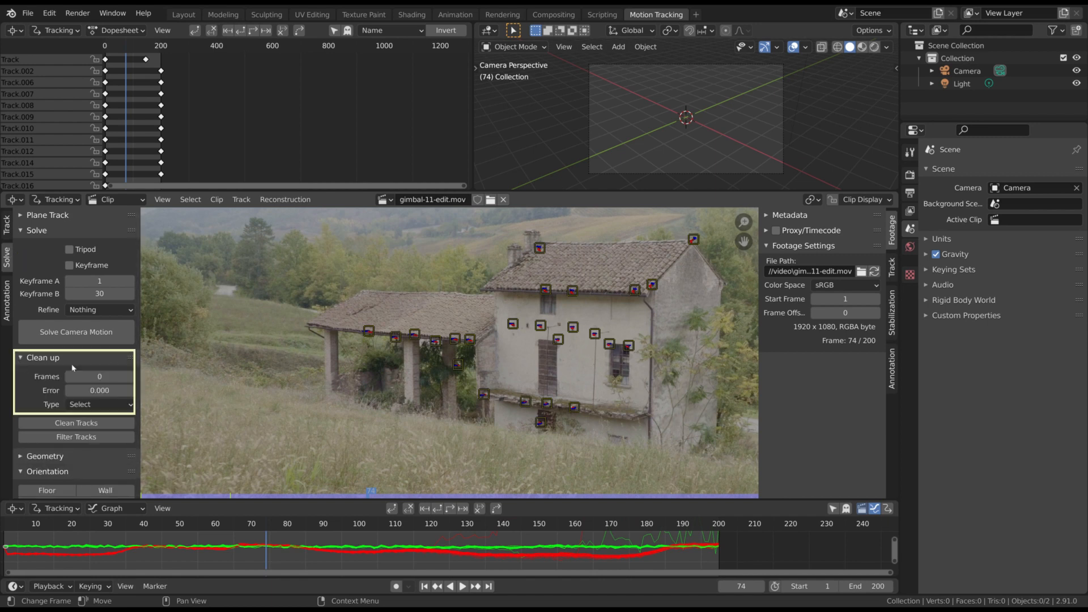
click(70, 437)
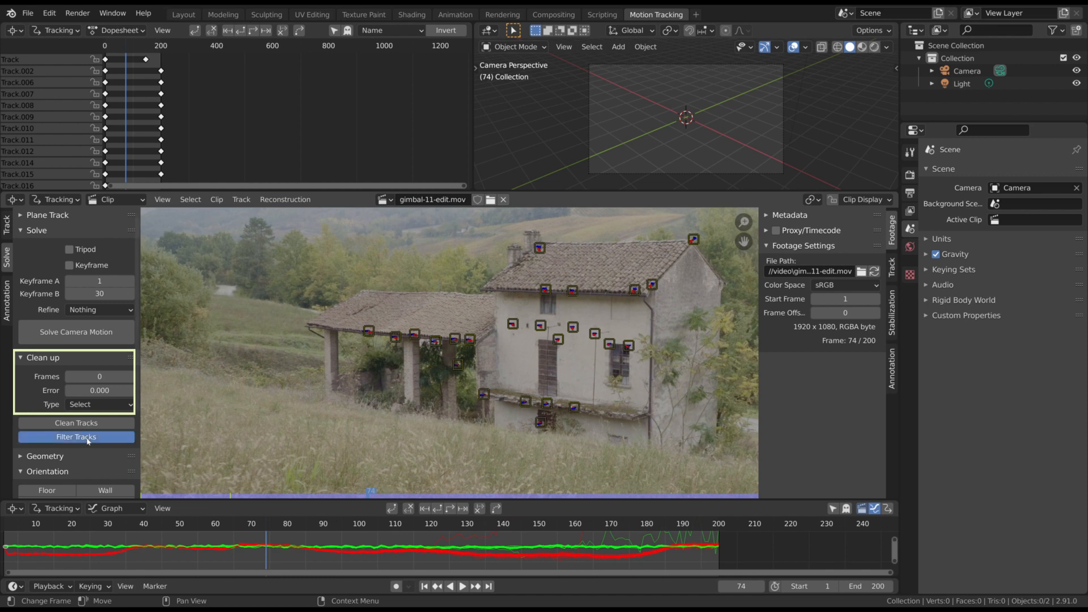
click(152, 491)
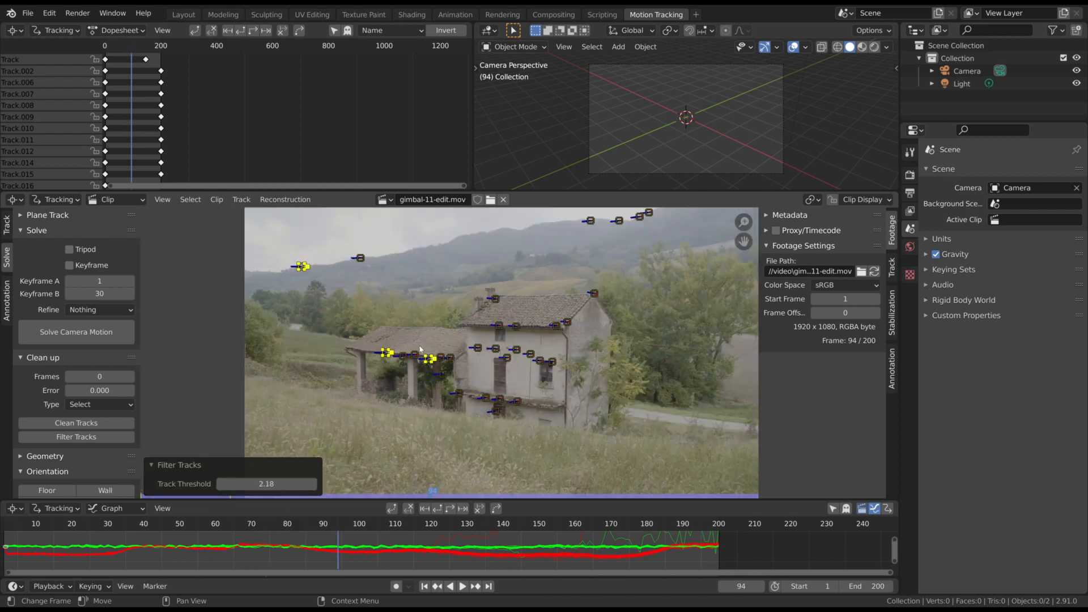
key(x)
click(420, 347)
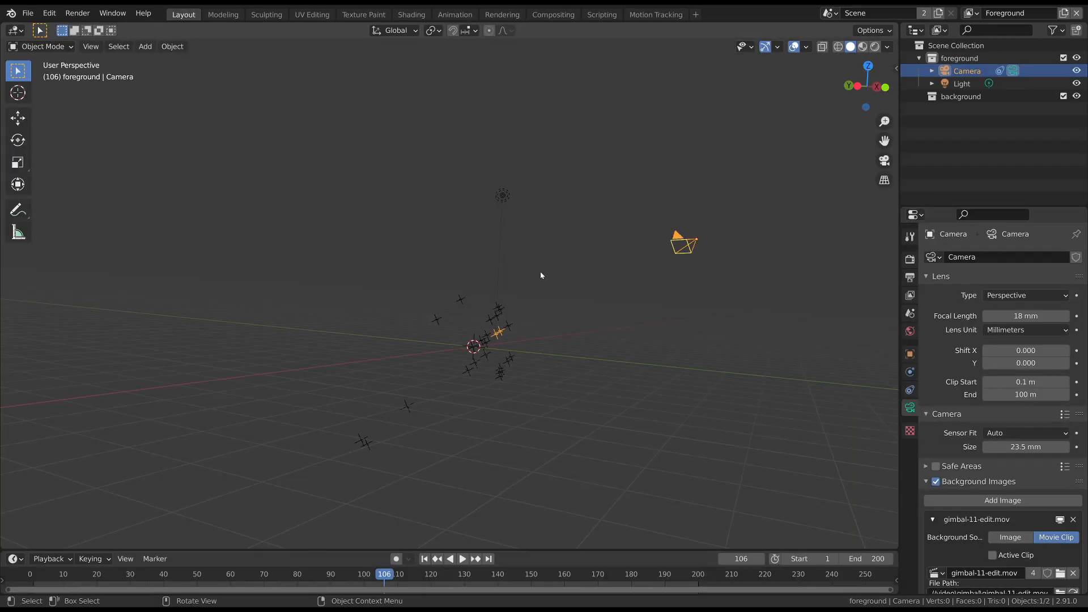
- Examine the reconstructed camera and track points from several angles, in quad view and through the camera
middle_drag(542, 275, 404, 315)
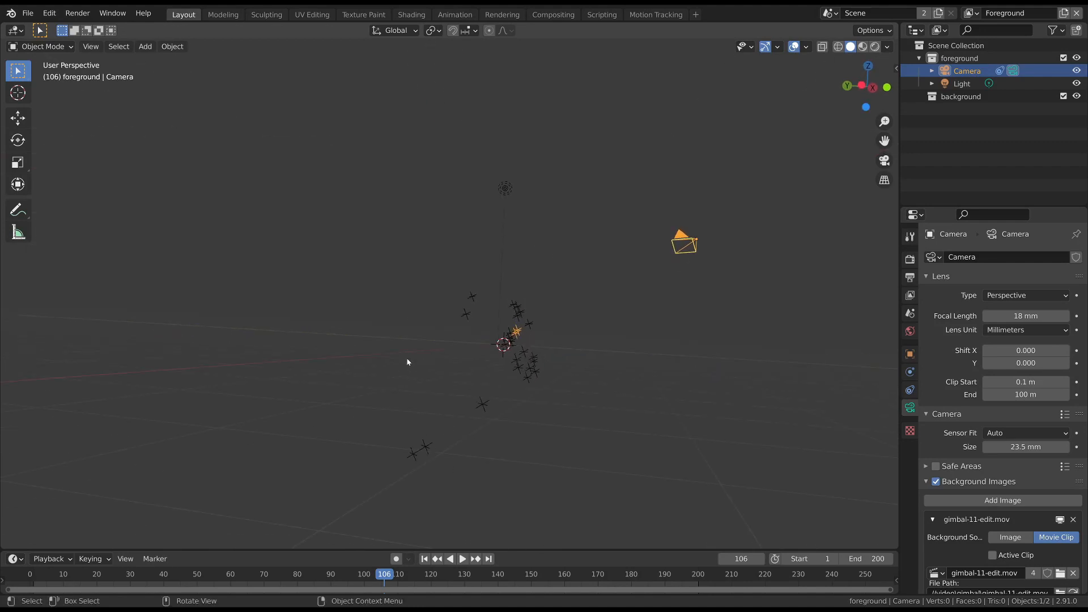
middle_drag(602, 337, 584, 319)
key(ctrl+alt+q)
scroll(760, 198, up, 2)
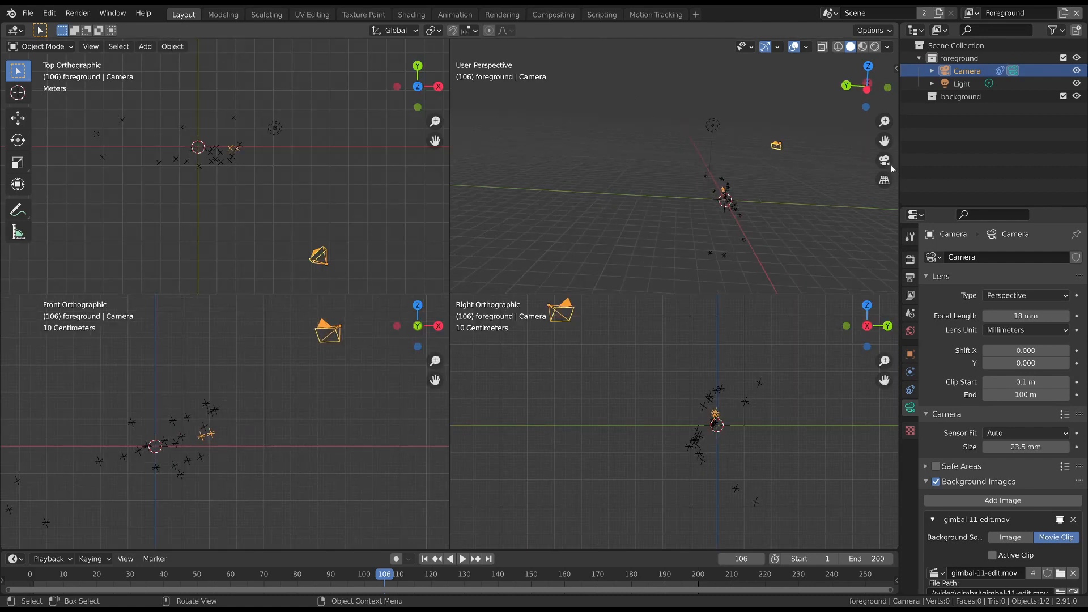
key(KP_0)
scroll(638, 185, up, 2)
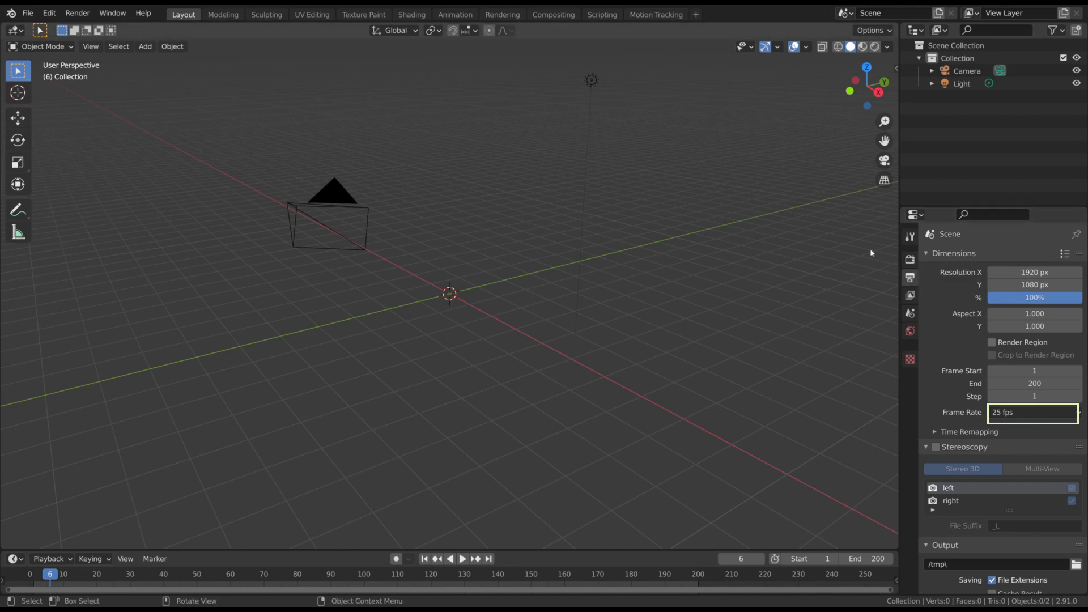
- Open the frame rate choices in the scene's output dimensions
click(1004, 415)
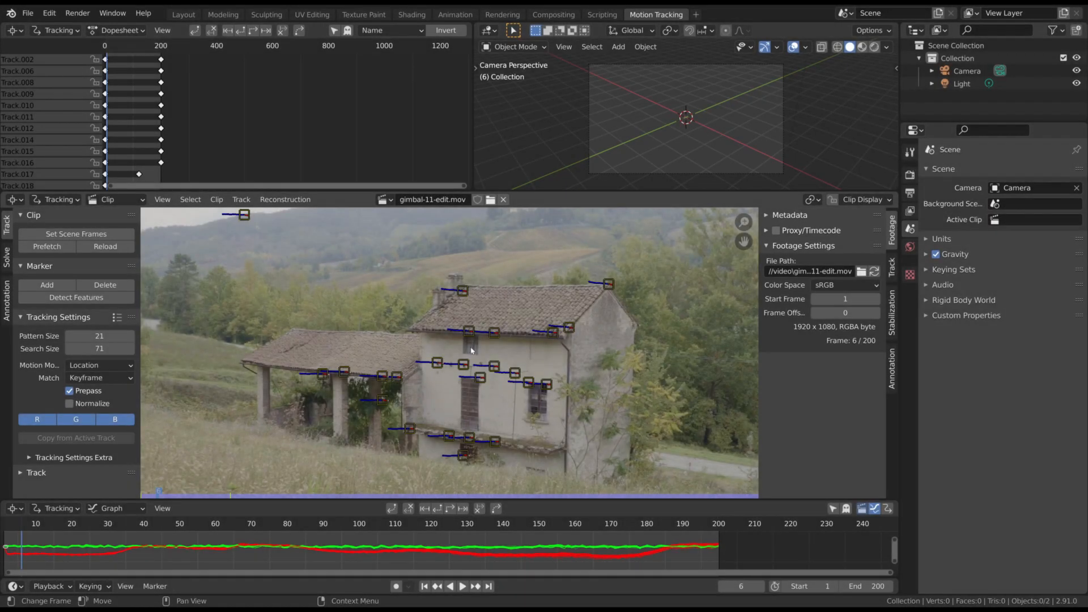
- Select the marker on the peak of the house's gable and track it forward from frame 1
click(609, 283)
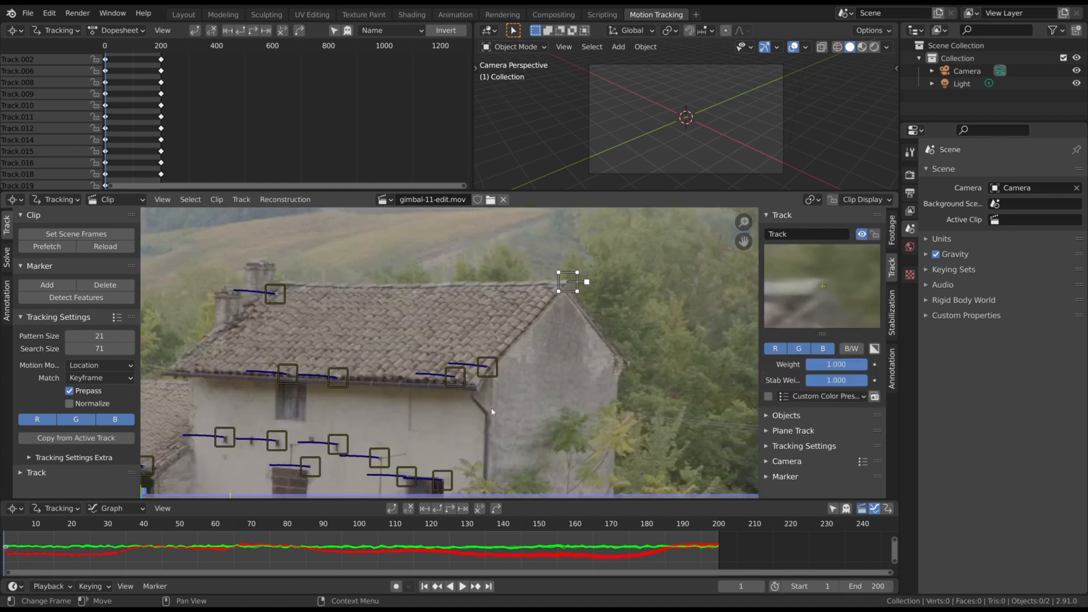
click(450, 509)
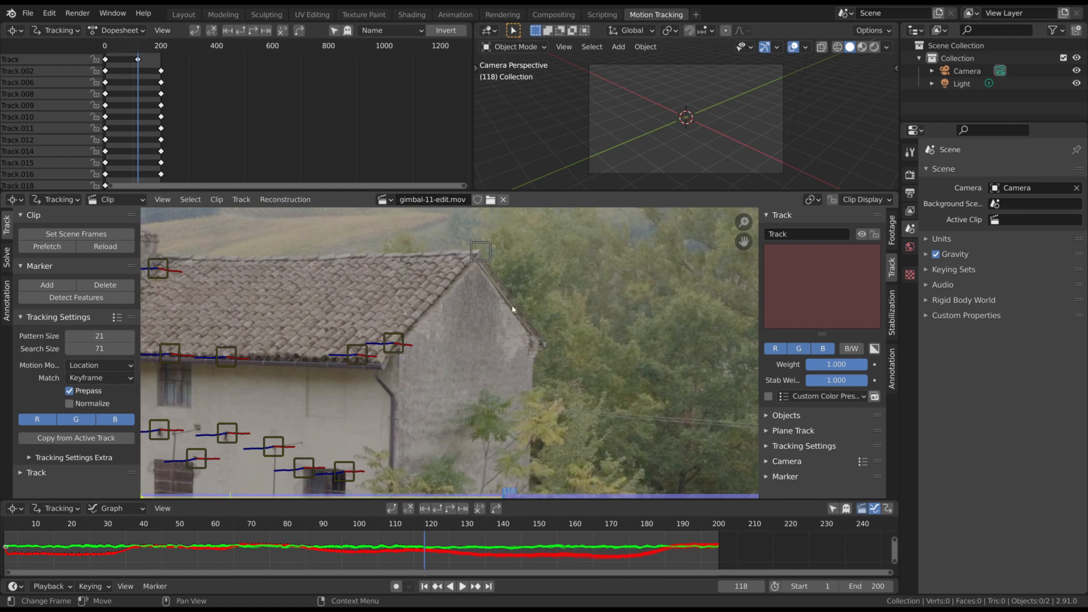
- Replay the gable-peak track up to frame 118 and reposition its marker on the roof tip there
mouse_move(425, 525)
mouse_down()
mouse_move(100, 524)
mouse_move(185, 529)
mouse_up()
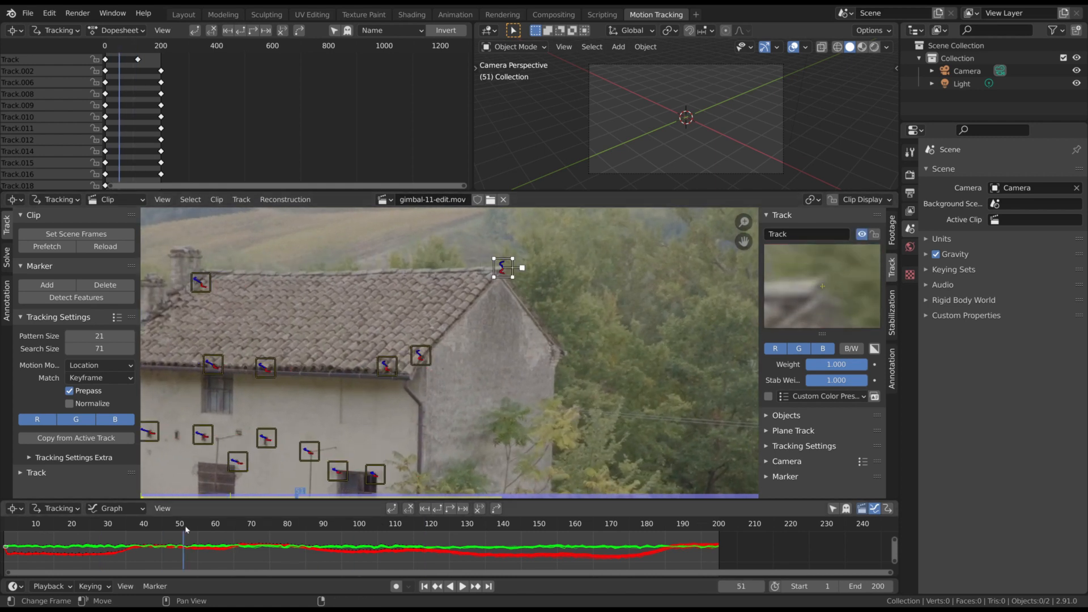
key(space)
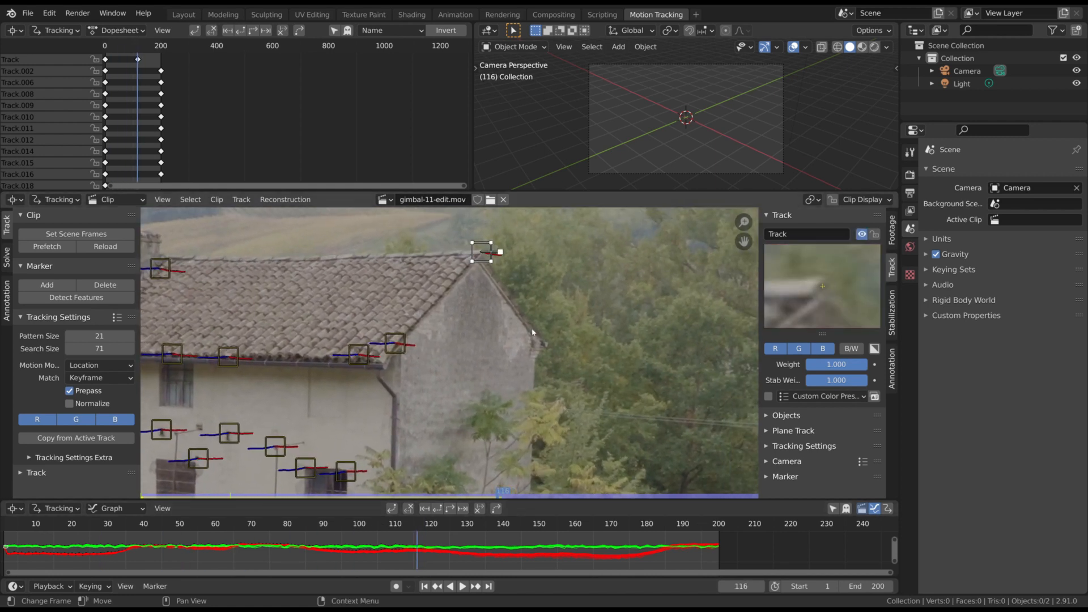
key(Right)
key(Right)
scroll(486, 244, up, 2)
drag(482, 252, 485, 255)
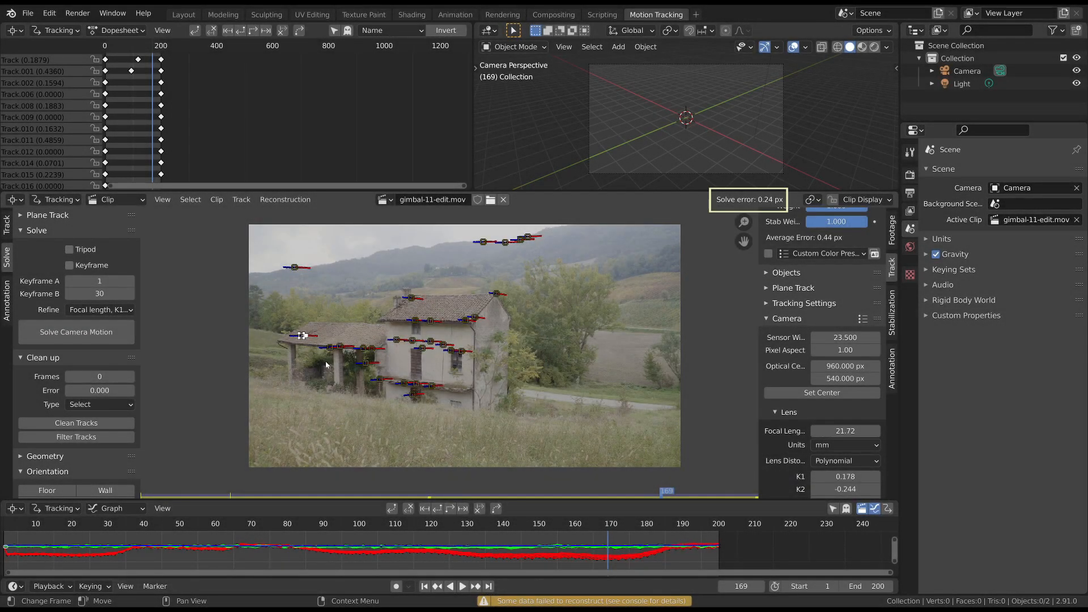
scroll(705, 317, up, 6)
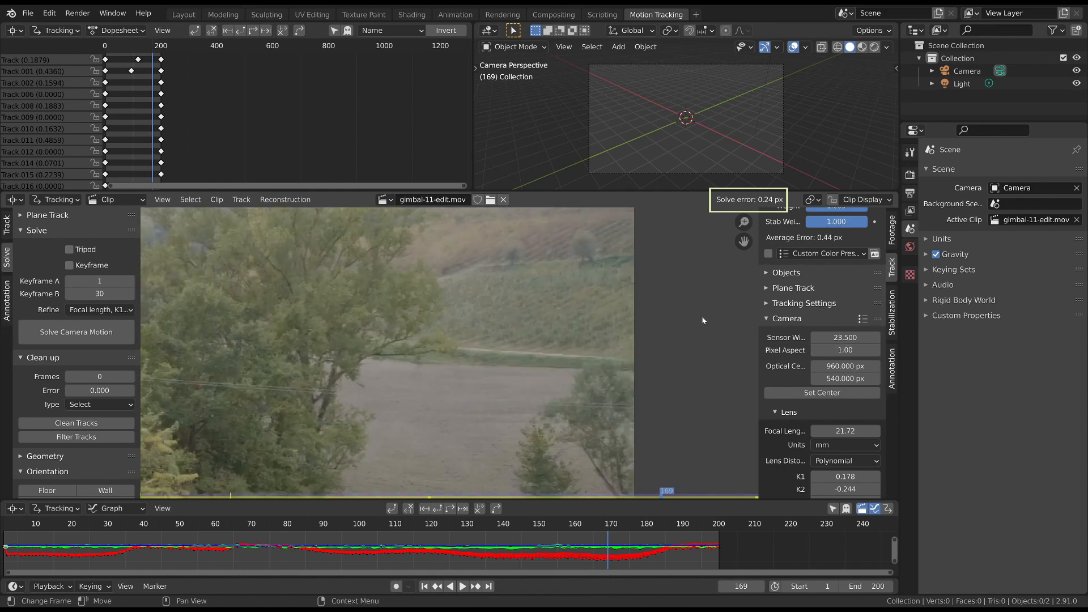
scroll(705, 317, down, 3)
scroll(604, 297, down, 2)
scroll(831, 271, up, 6)
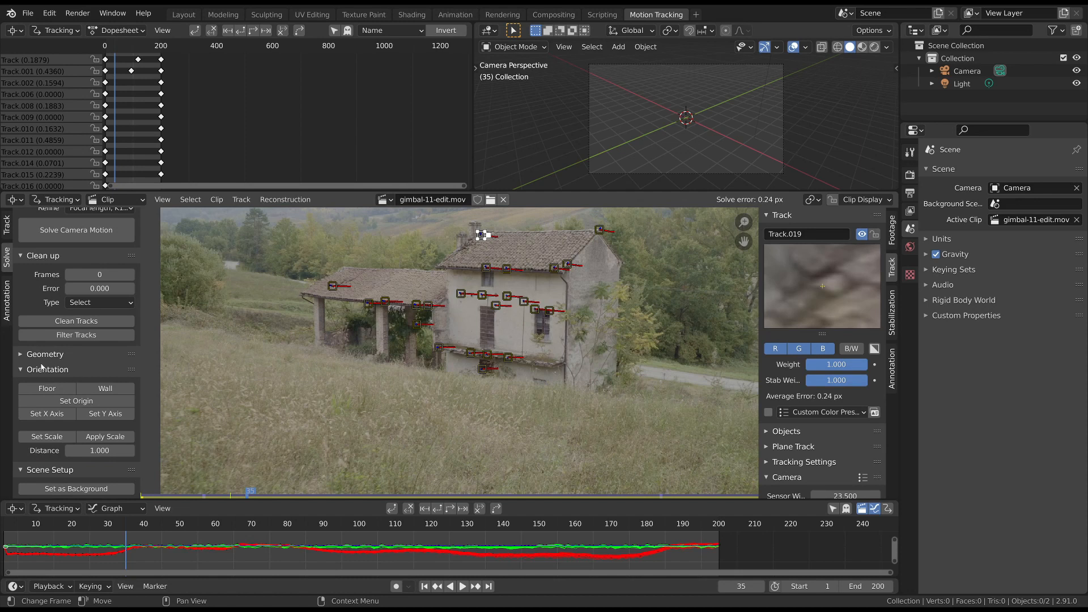
- Orient the solved scene from the tracks and set up the tracking scene with the clip as camera background
scroll(41, 366, down, 1)
click(46, 383)
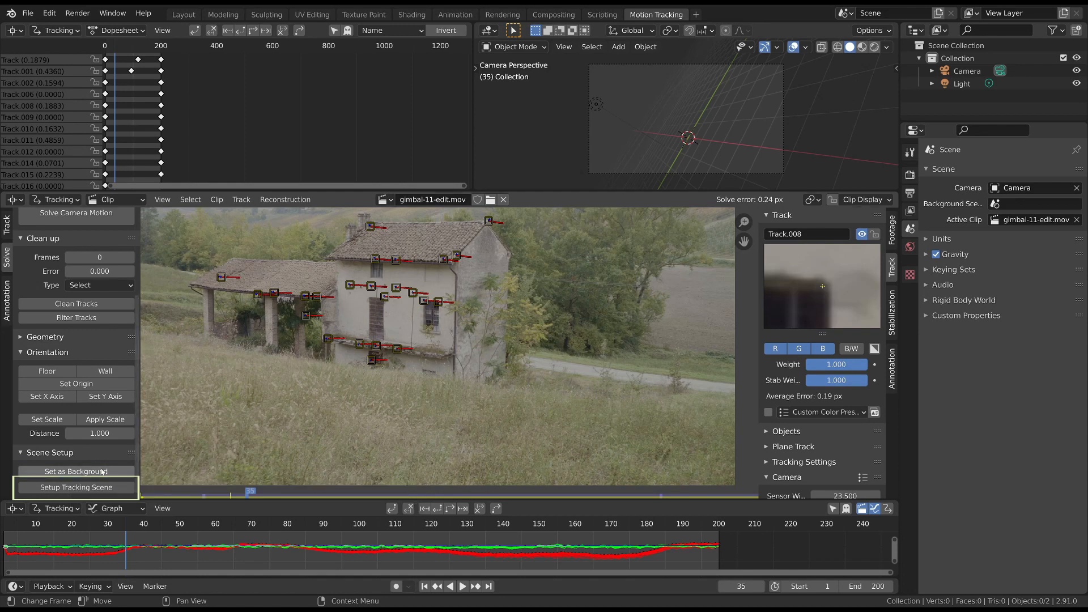
click(102, 472)
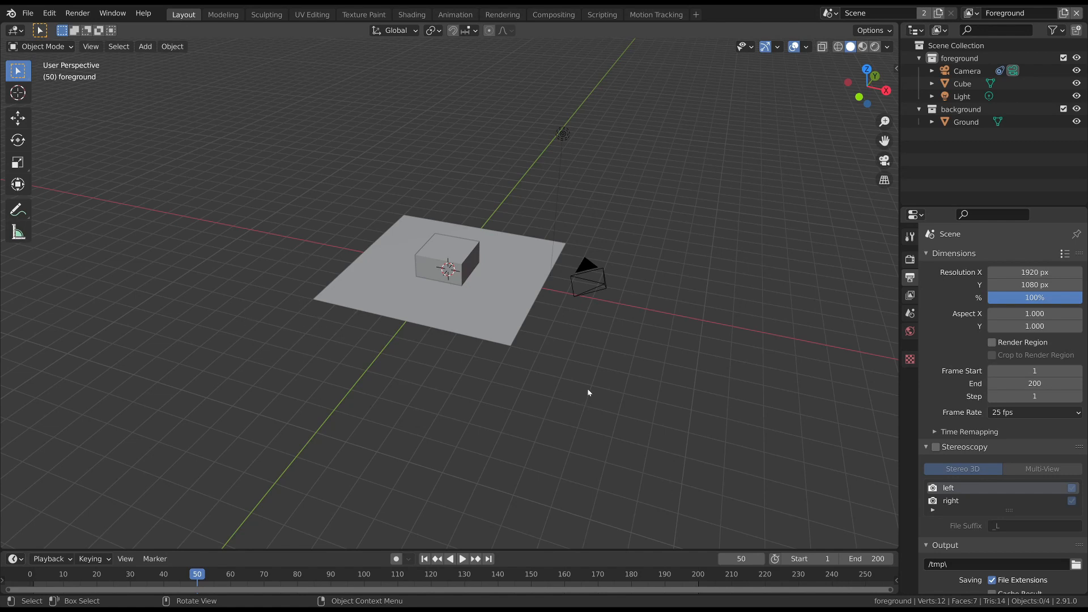
- Show the Motion Tracking overlay in the camera view and play the animation to check the track points
key(KP_0)
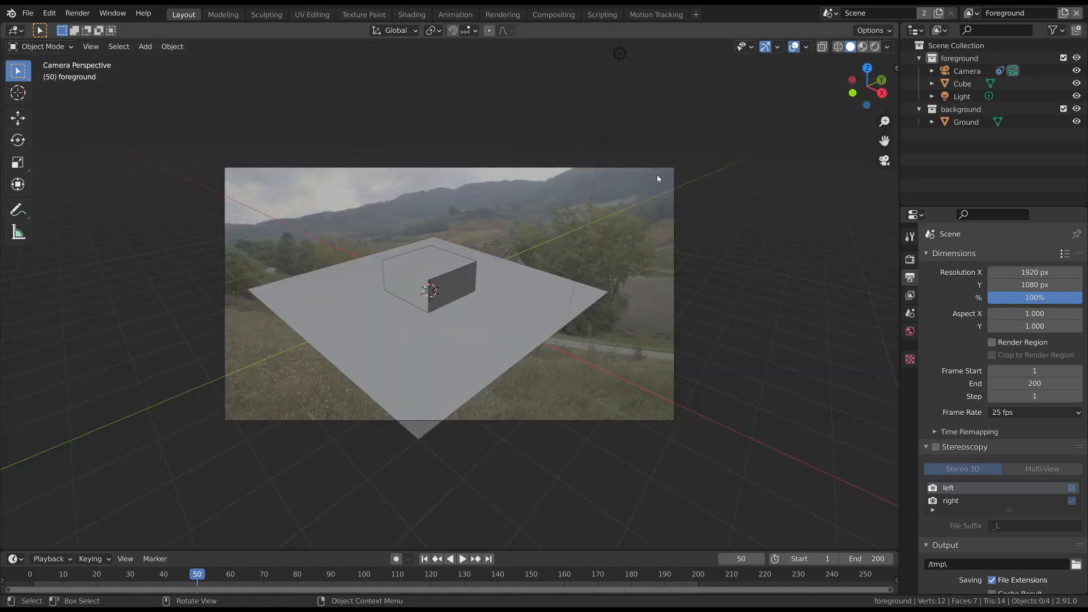
scroll(466, 286, up, 2)
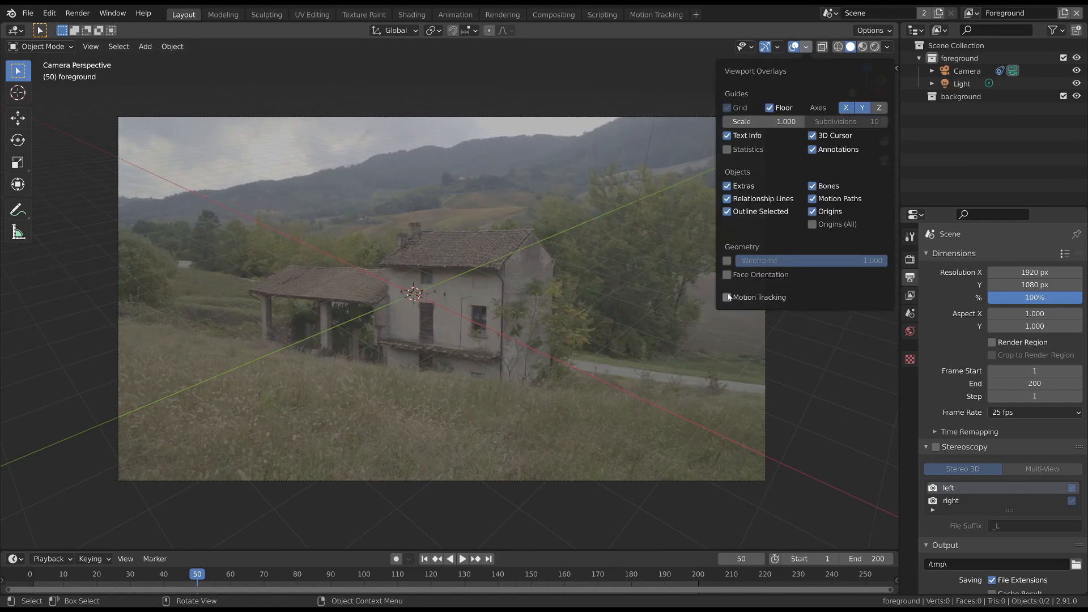
click(728, 298)
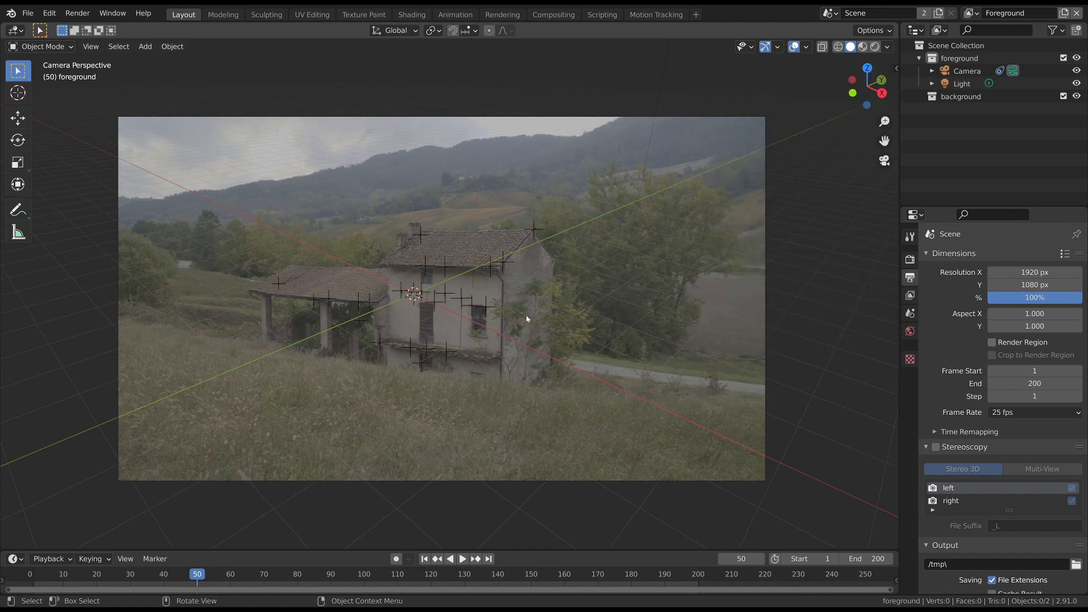
key(space)
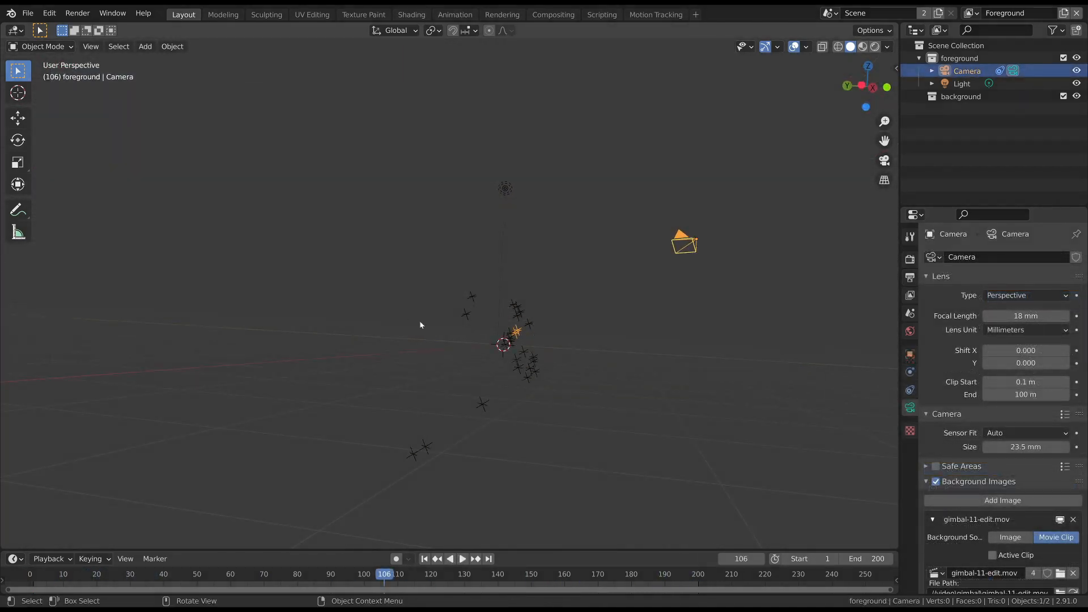
- Show the tracked scene in quad view, deselect the camera and add a mesh primitive at the 3D cursor
middle_drag(604, 338, 429, 225)
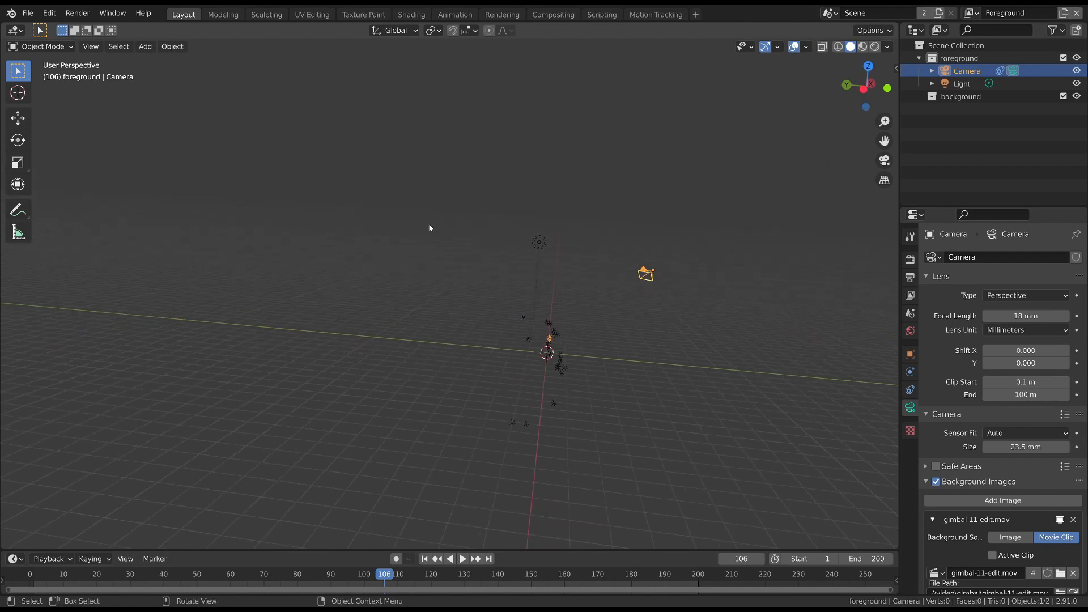
key(ctrl+alt+q)
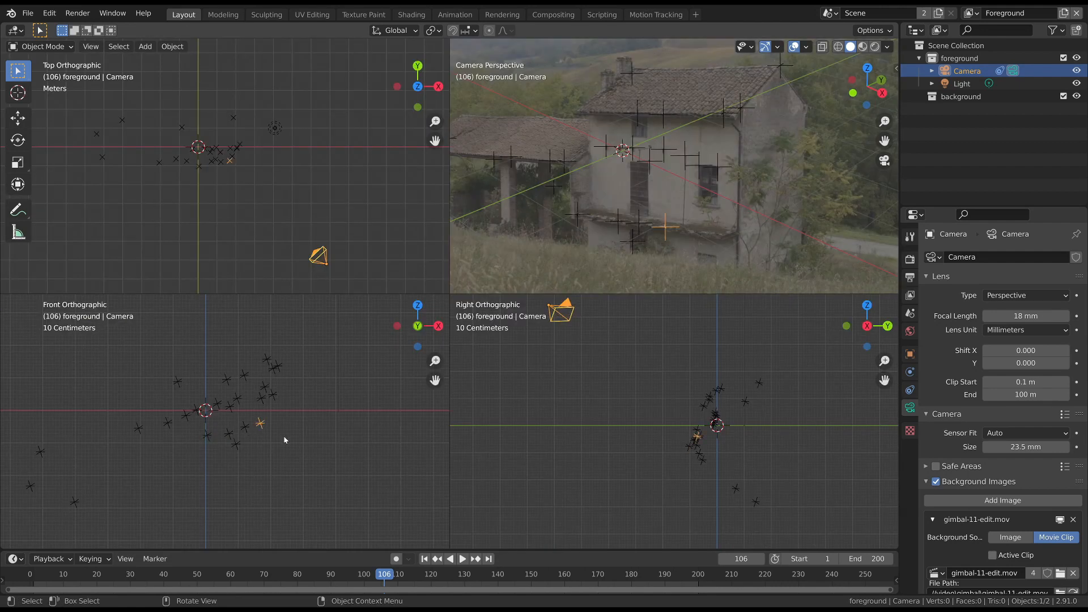
click(239, 434)
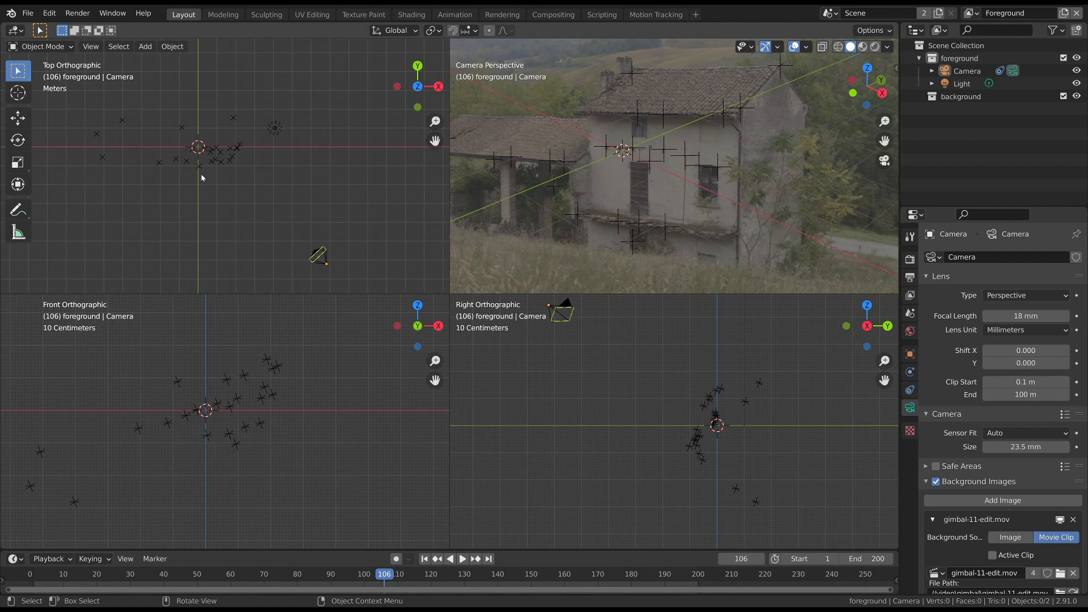
click(145, 46)
mouse_move(153, 58)
click(264, 72)
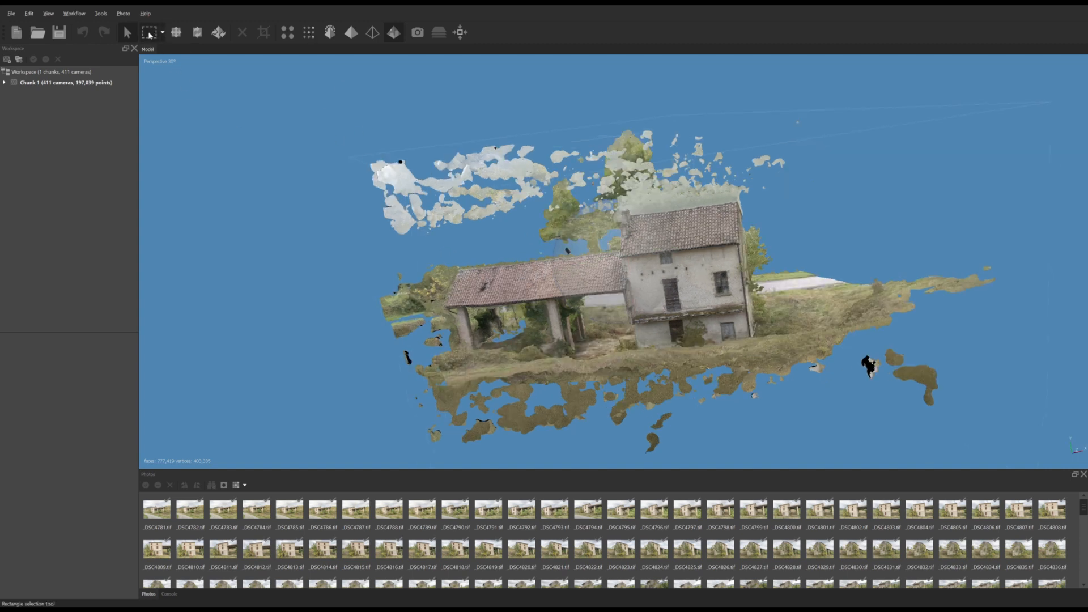
- Switch to the photogrammetry program and select the floating sky fragments at the far left above the farmhouse model with the Rectangle Selection tool
click(150, 35)
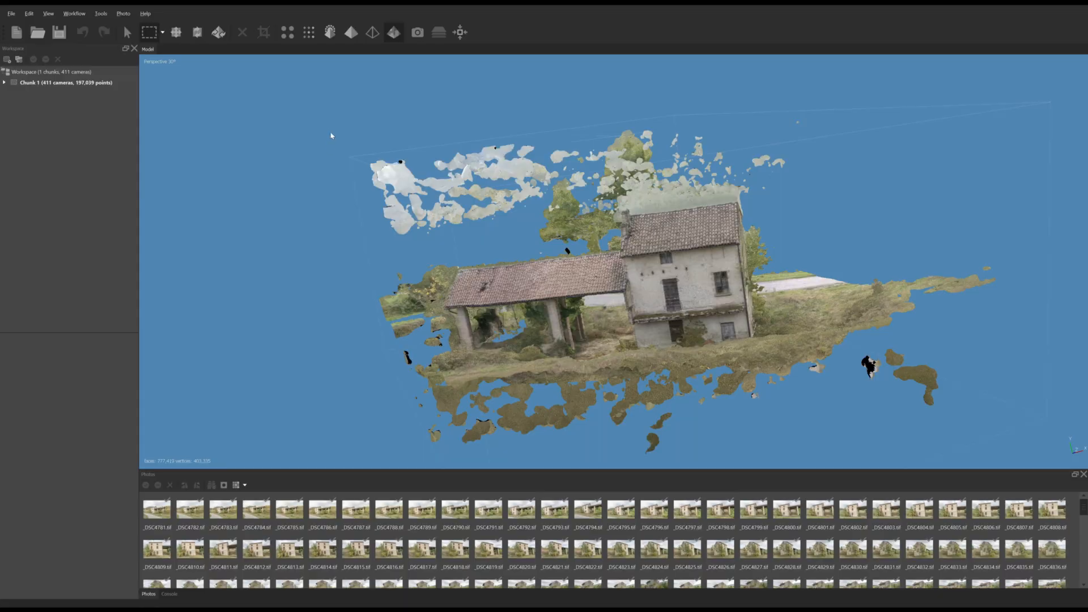
drag(332, 136, 432, 196)
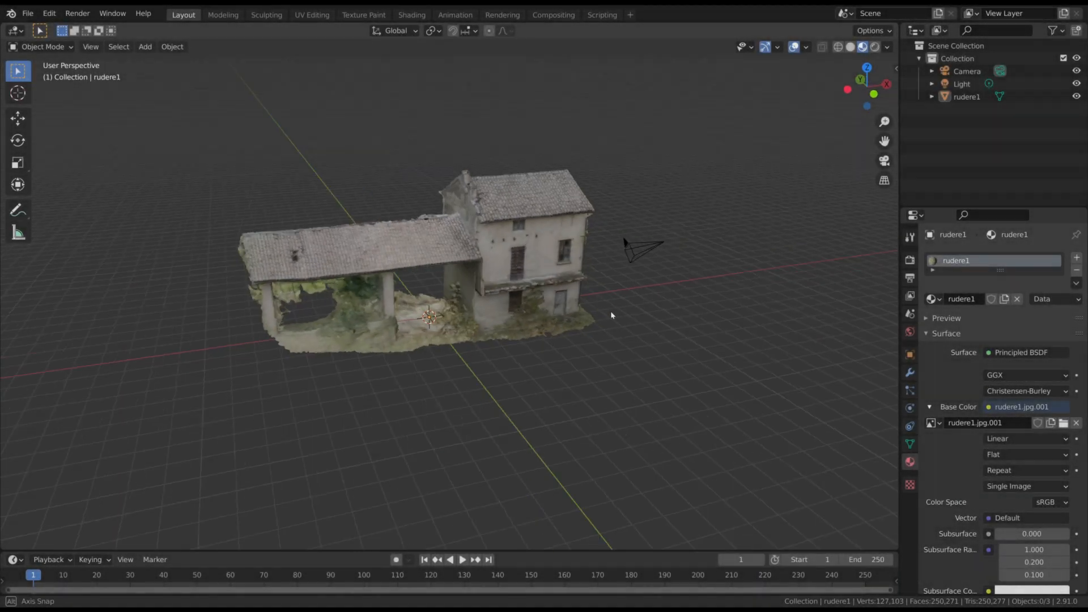
- Switch to Blender, inspect the rudere1 farmhouse model and show it in quad view with the camera's track points
middle_drag(611, 315, 545, 290)
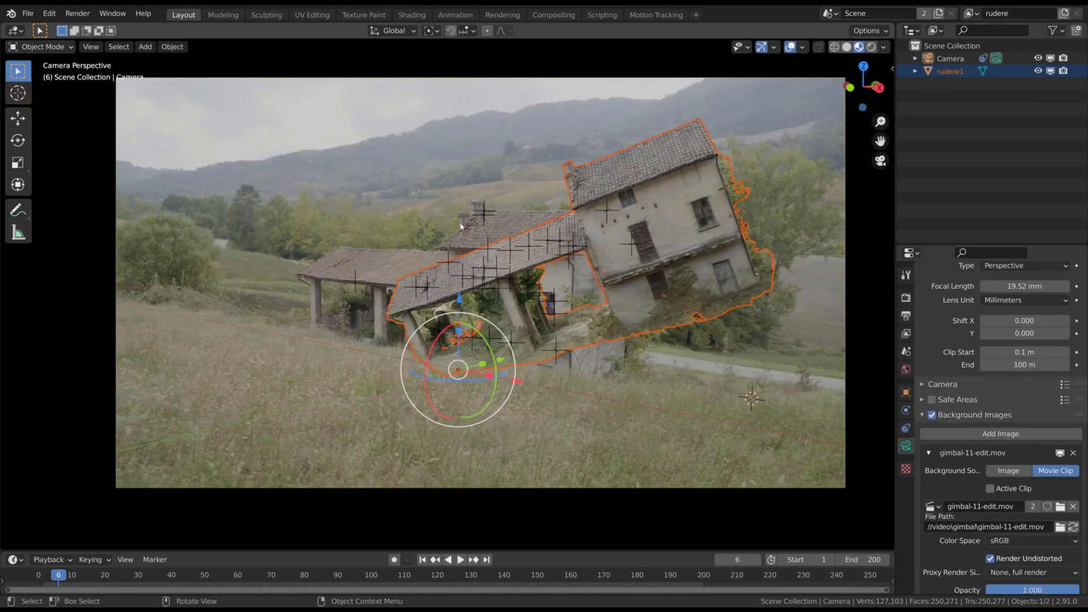
key(ctrl+alt+q)
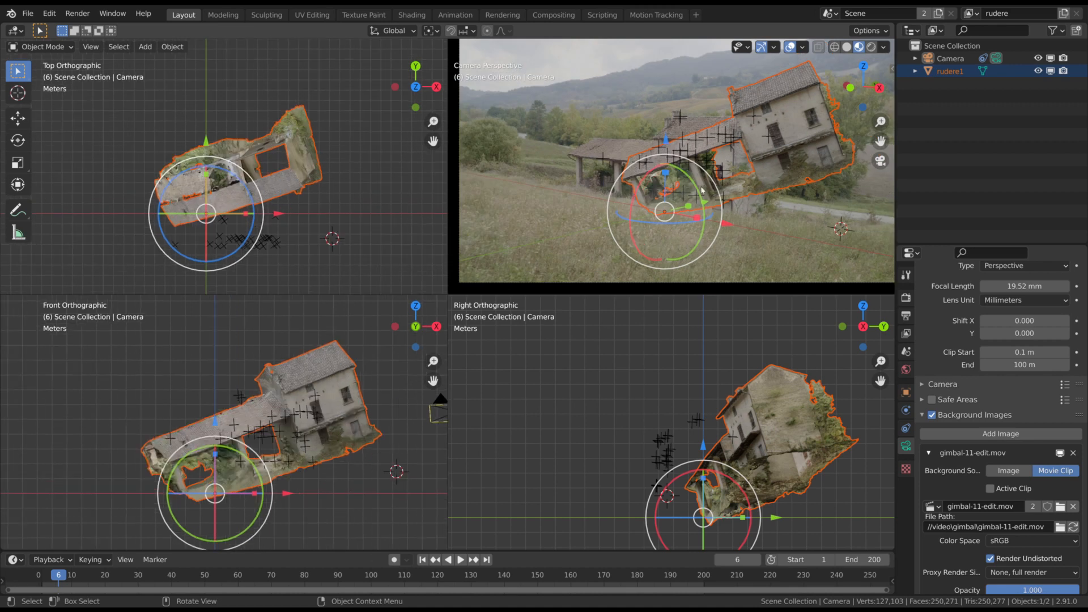
scroll(292, 182, up, 2)
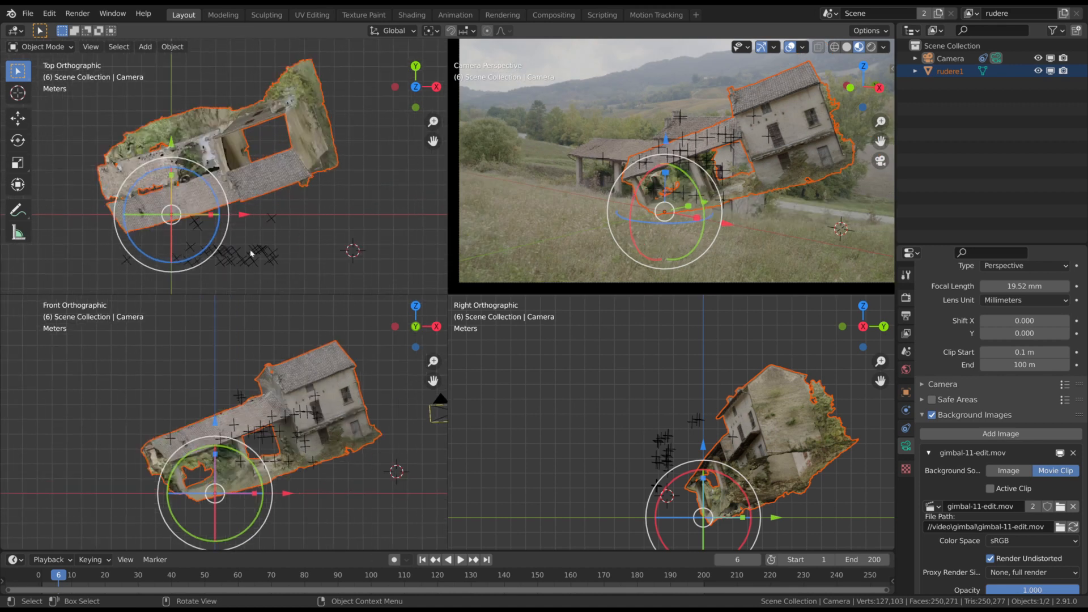